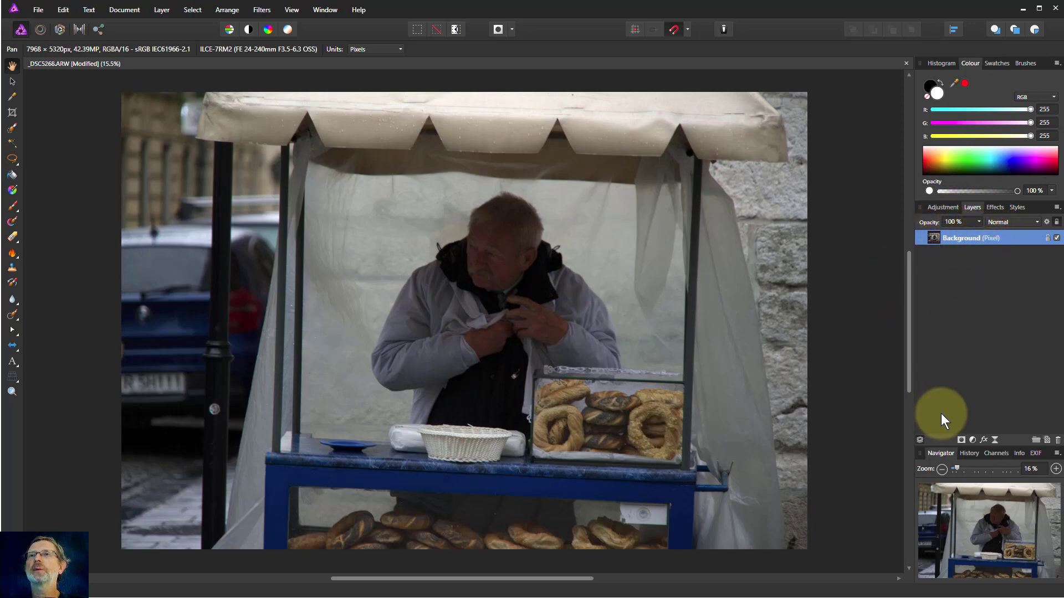
Add a Curves adjustment to the Background photo and move its dialog clear of the picture.
{"action": "left_click", "coordinate": [973, 441]}
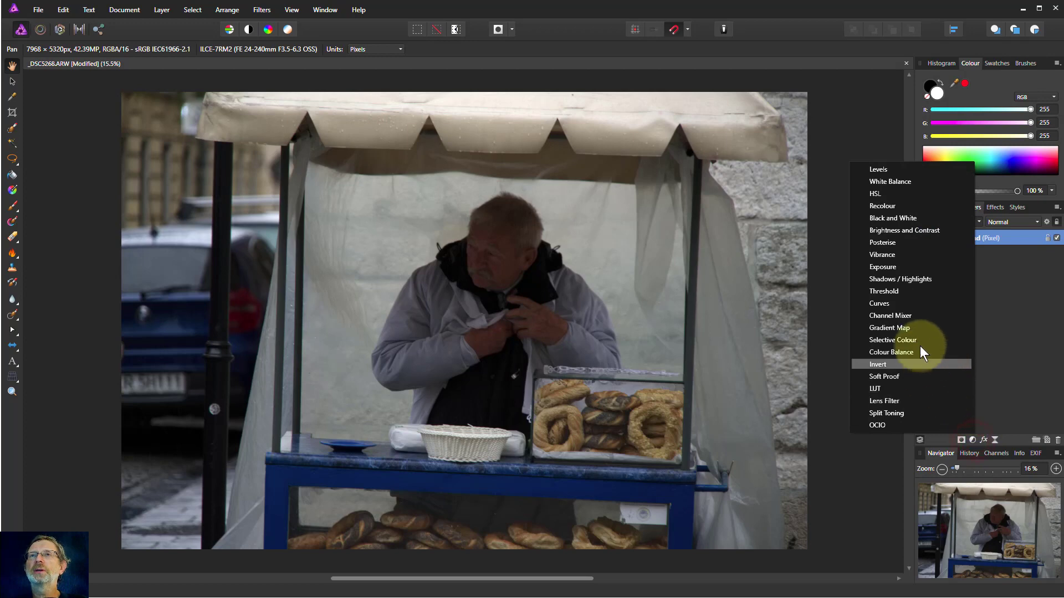
{"action": "left_click", "coordinate": [901, 304]}
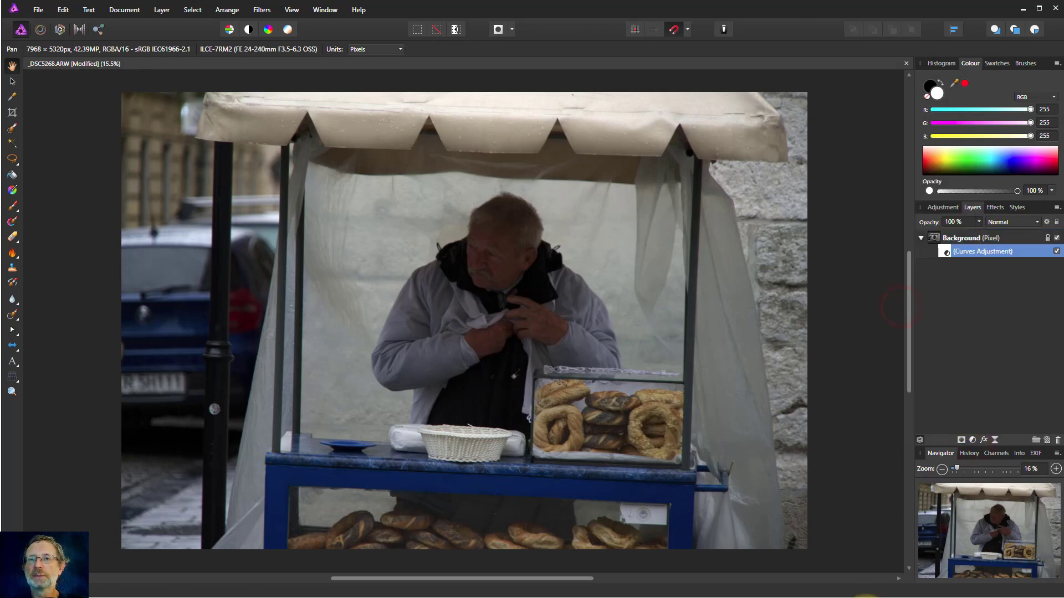
{"action": "left_click_drag", "start_coordinate": [849, 264], "coordinate": [833, 256]}
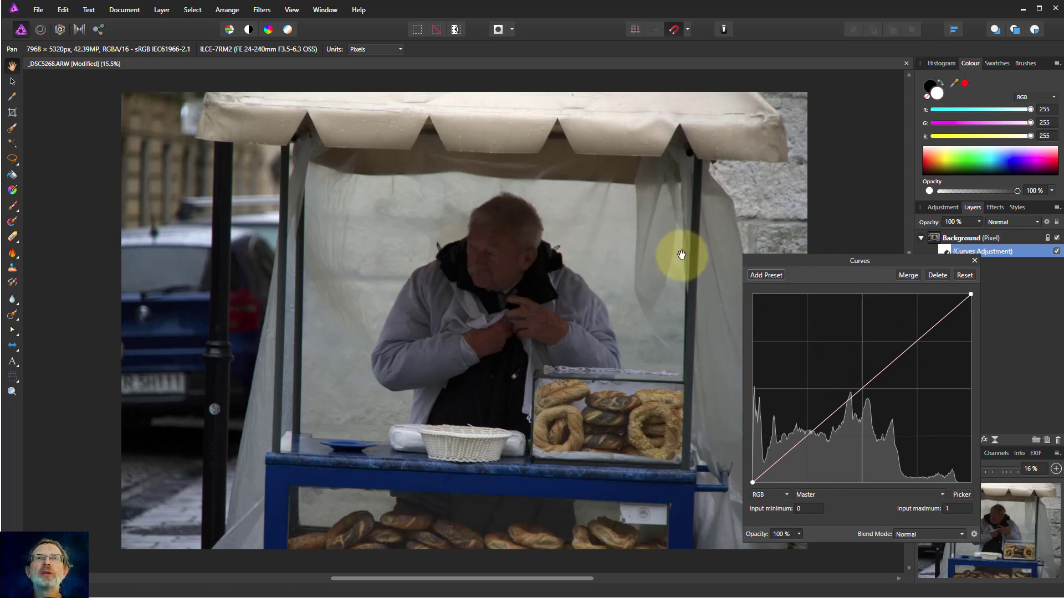
Try the Curves picker on the plastic sheet, face, jacket and basket to add and shift curve points, and reset the curve.
{"action": "left_click", "coordinate": [962, 494]}
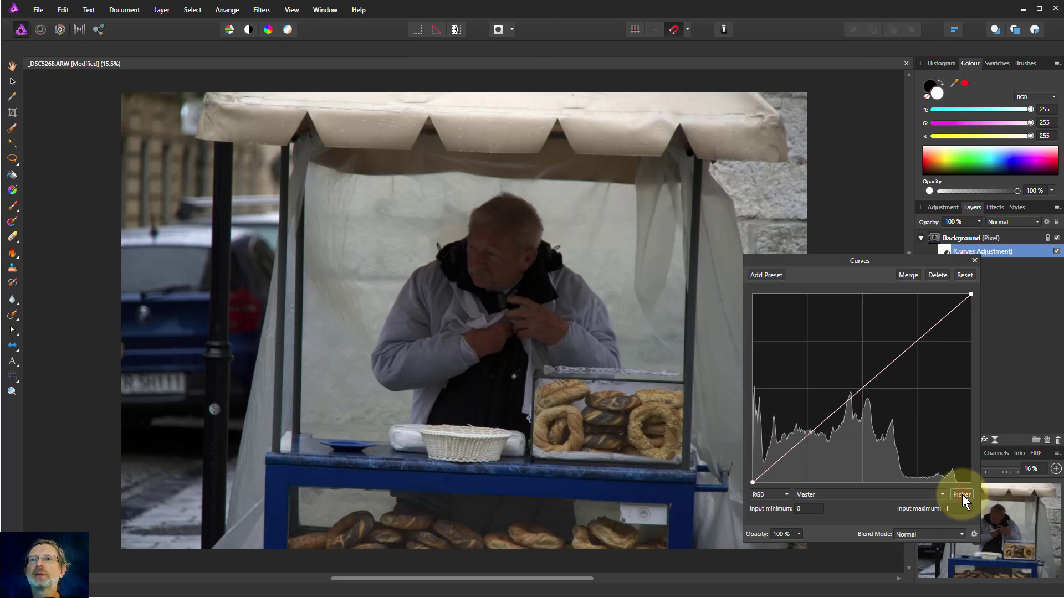
{"action": "left_click", "coordinate": [632, 305]}
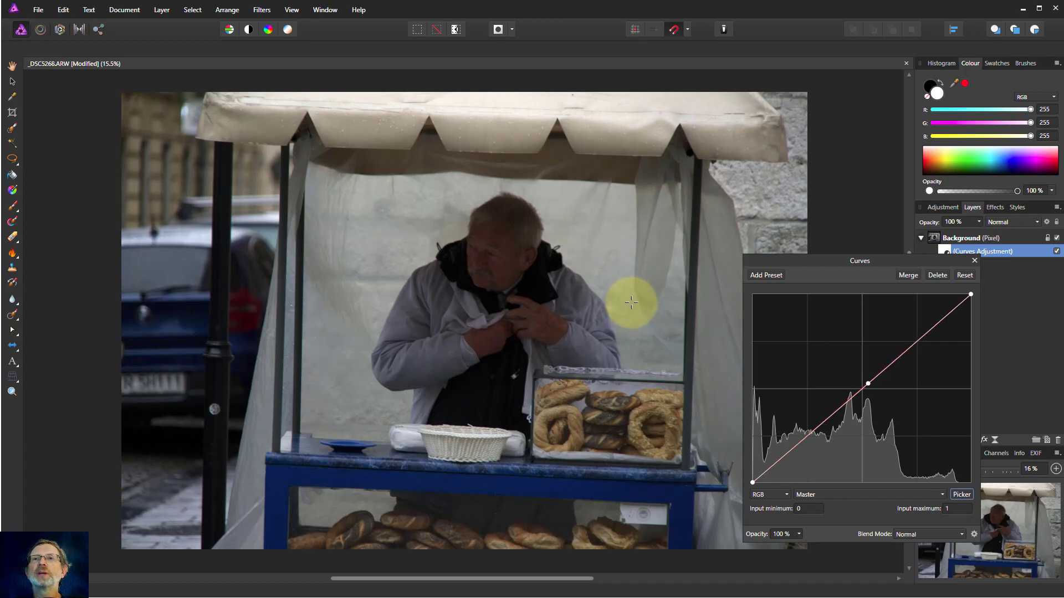
{"action": "left_click_drag", "start_coordinate": [632, 302], "coordinate": [505, 265]}
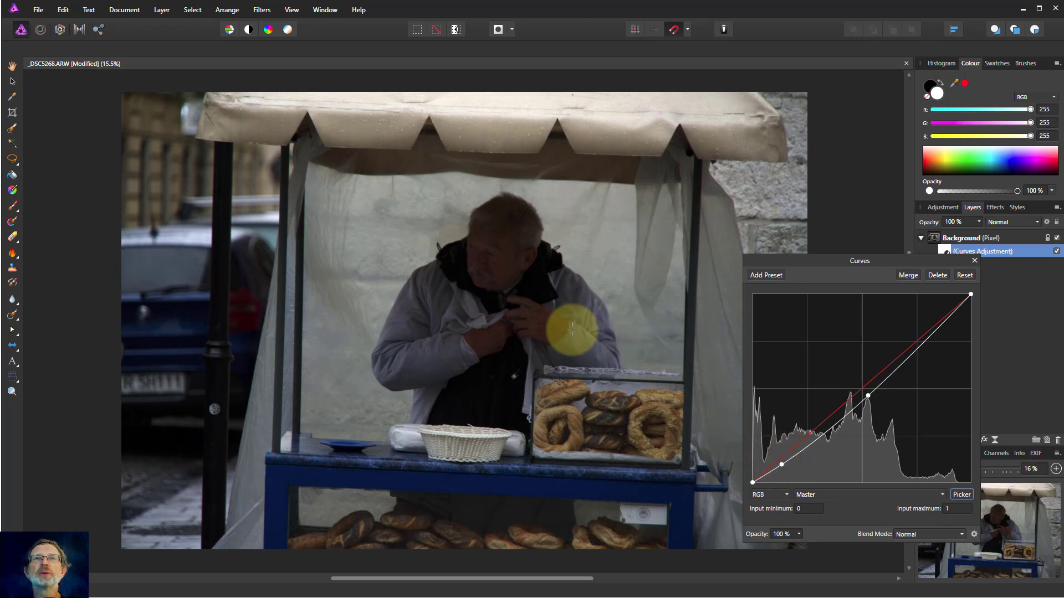
{"action": "left_click_drag", "start_coordinate": [789, 261], "coordinate": [710, 198]}
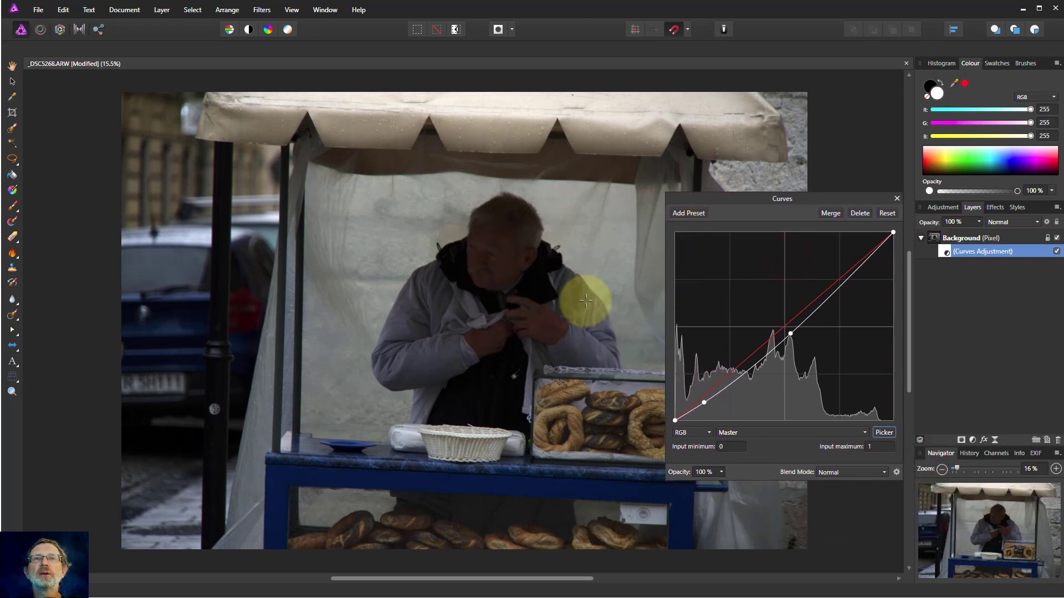
{"action": "left_click_drag", "start_coordinate": [575, 301], "coordinate": [573, 302]}
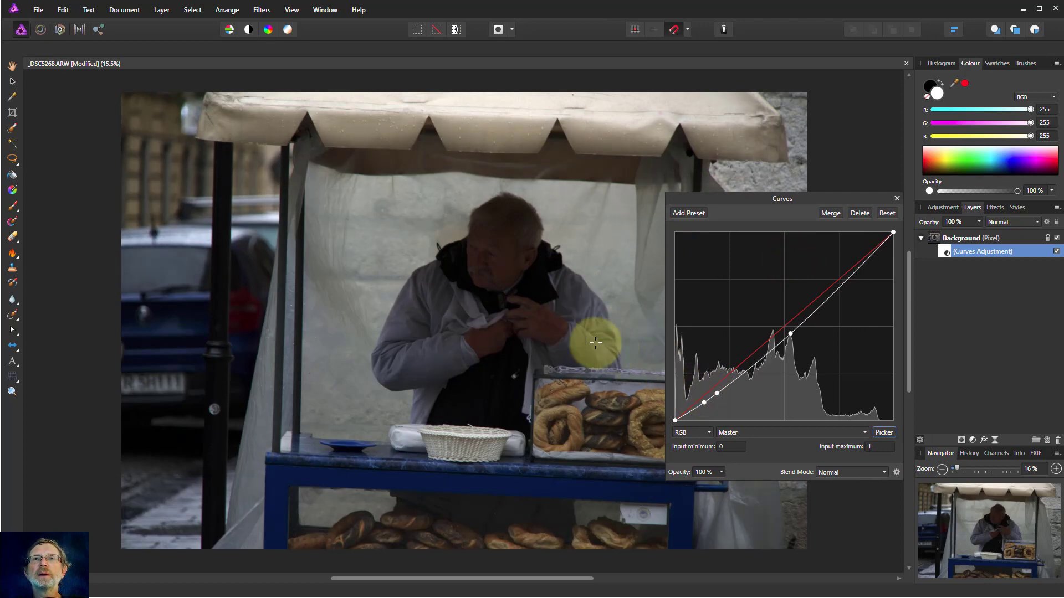
{"action": "left_click_drag", "start_coordinate": [596, 320], "coordinate": [587, 311]}
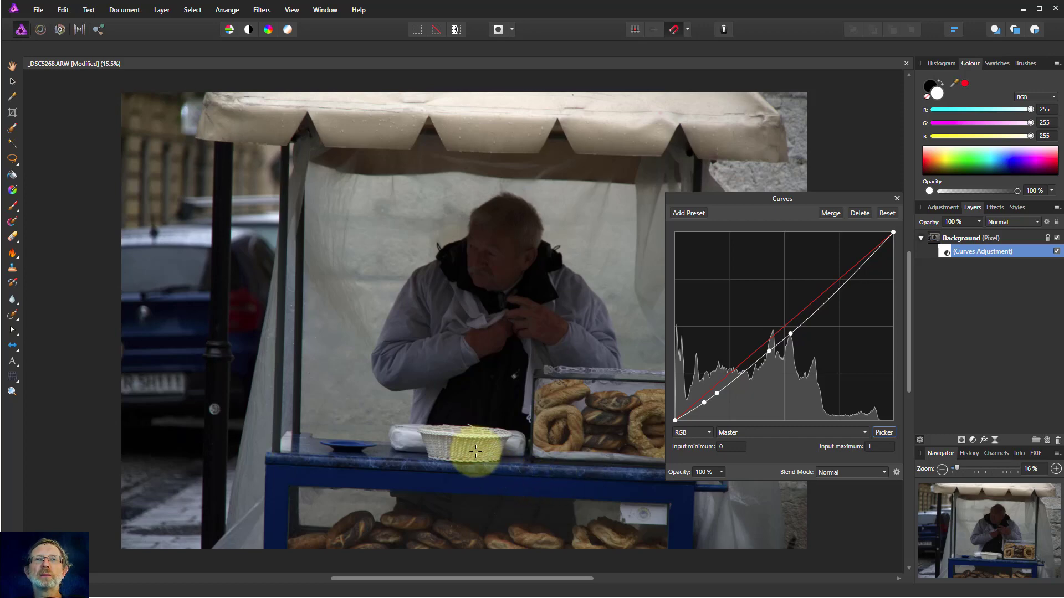
{"action": "left_click_drag", "start_coordinate": [477, 451], "coordinate": [475, 452]}
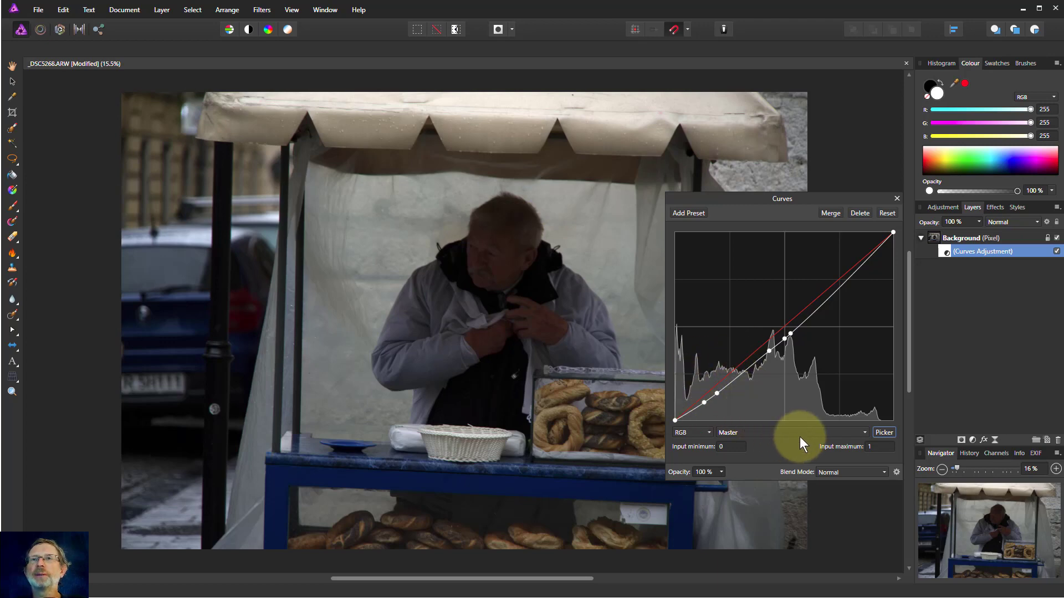
{"action": "left_click", "coordinate": [888, 214]}
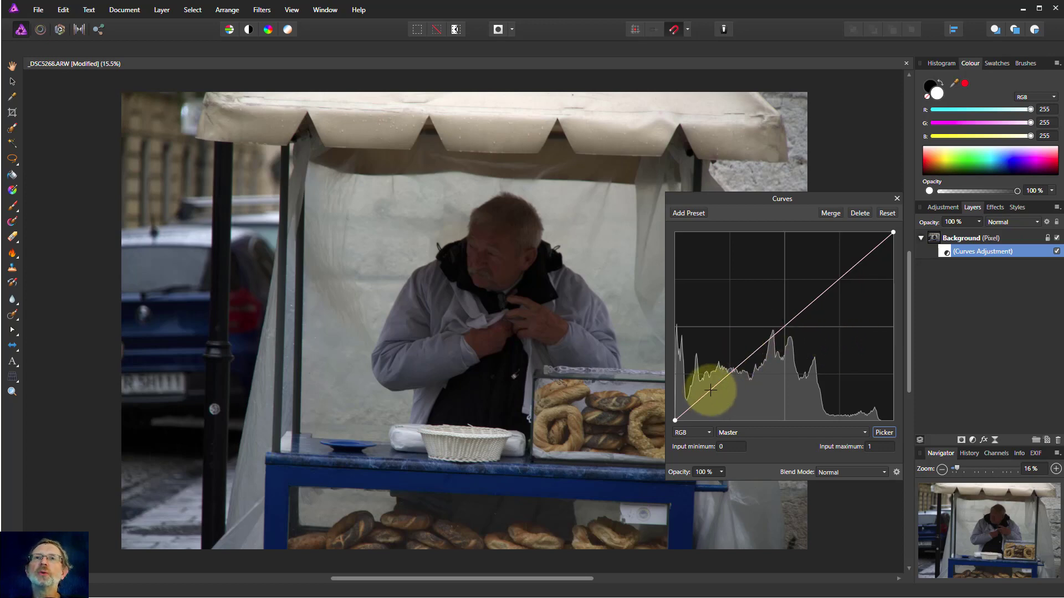
Shape the master curve by lifting the shadows, anchoring a highlight point above the diagonal and pulling the midtones below it.
{"action": "left_click_drag", "start_coordinate": [710, 389], "coordinate": [708, 365]}
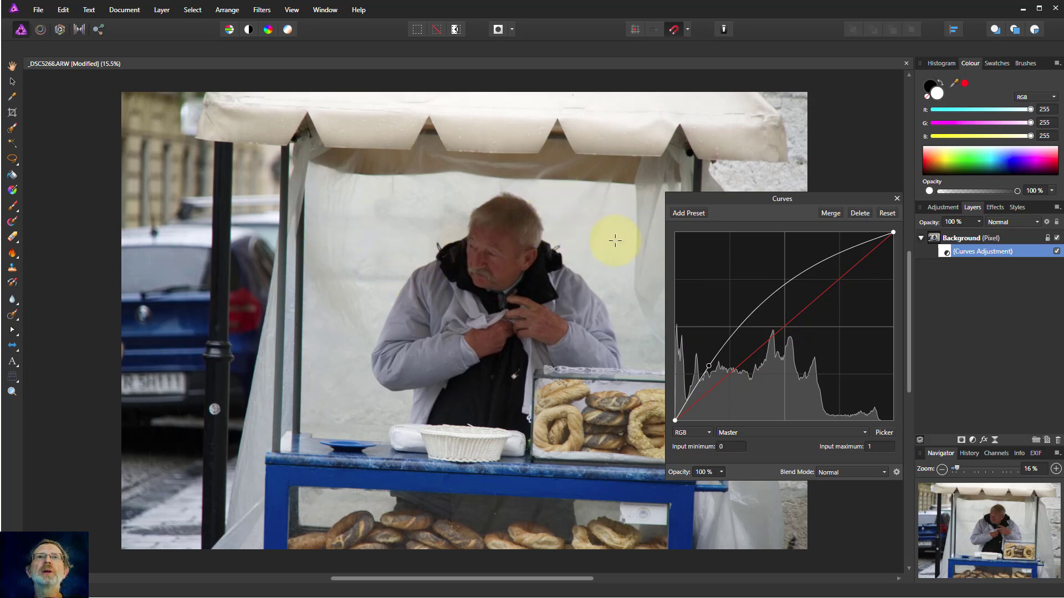
{"action": "left_click", "coordinate": [839, 252]}
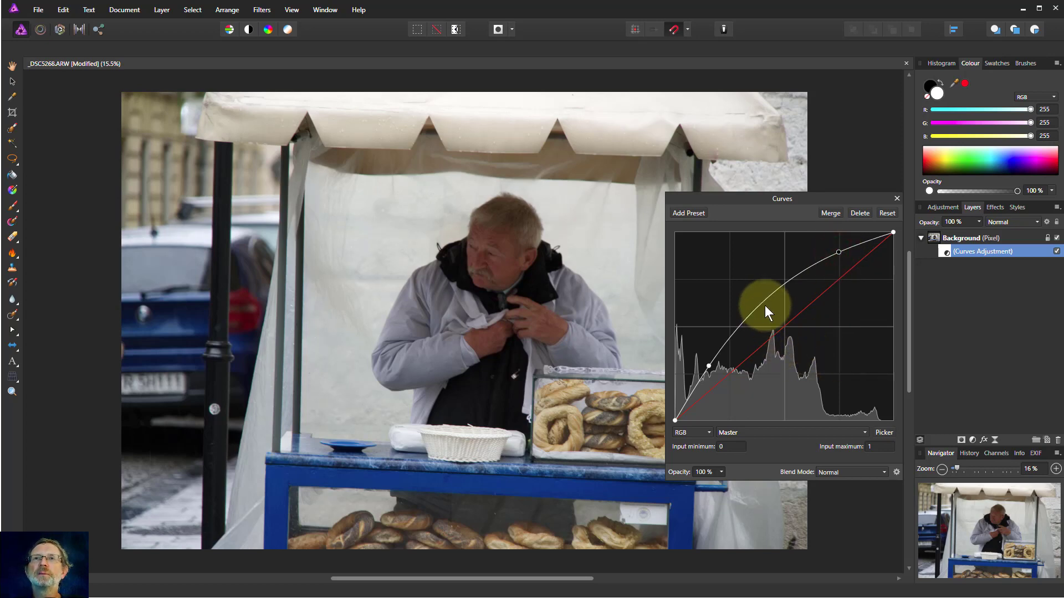
{"action": "left_click_drag", "start_coordinate": [766, 302], "coordinate": [787, 333]}
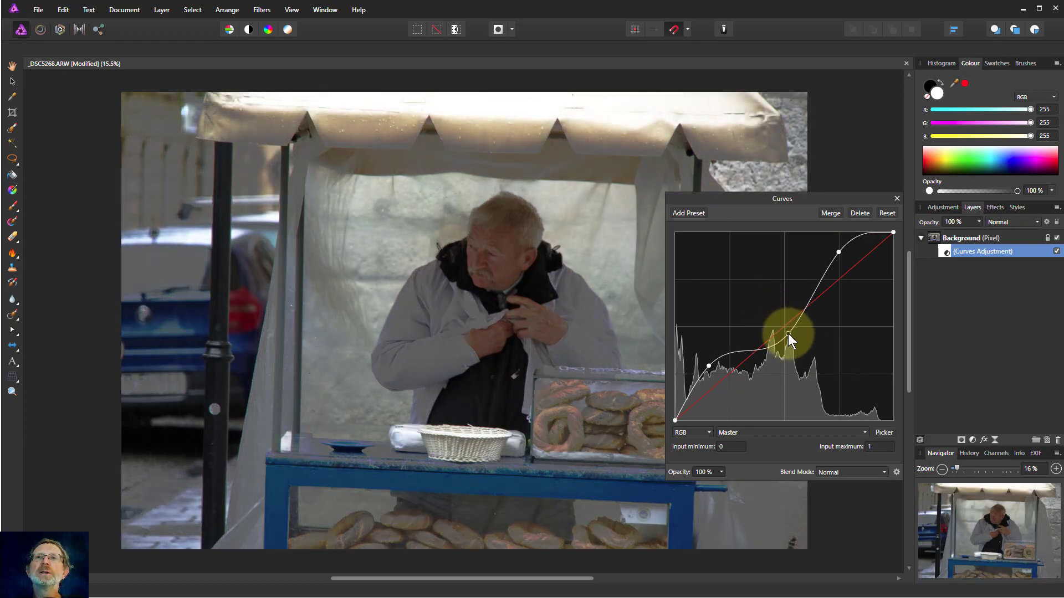
Slightly lower the highlight and shadow points of the master curve and nudge the midtone point towards the highlights.
{"action": "left_click_drag", "start_coordinate": [839, 253], "coordinate": [843, 260]}
{"action": "left_click", "coordinate": [798, 322]}
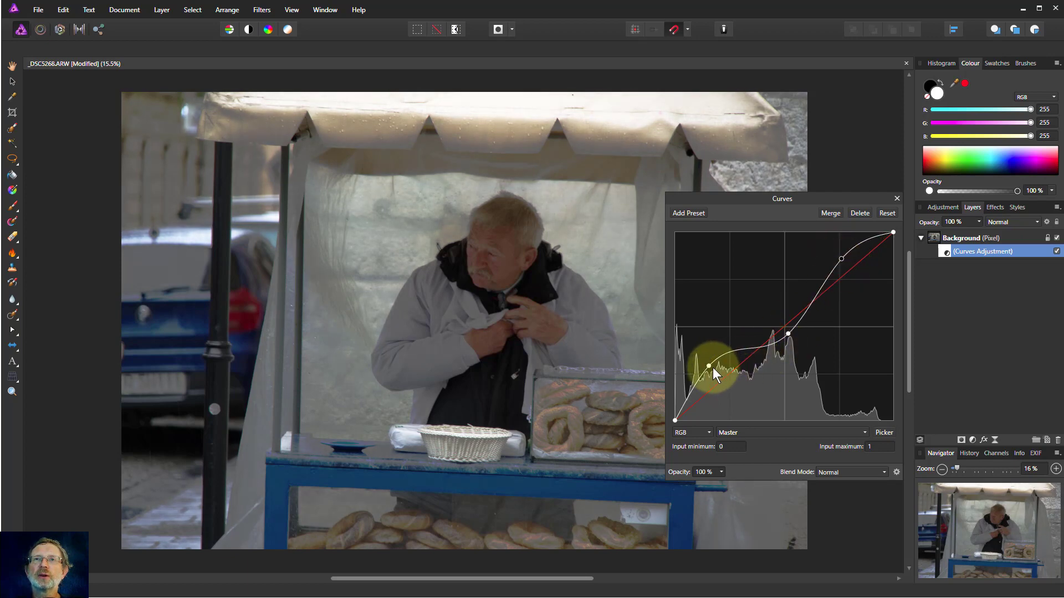
{"action": "left_click_drag", "start_coordinate": [709, 364], "coordinate": [712, 371]}
{"action": "left_click", "coordinate": [794, 363]}
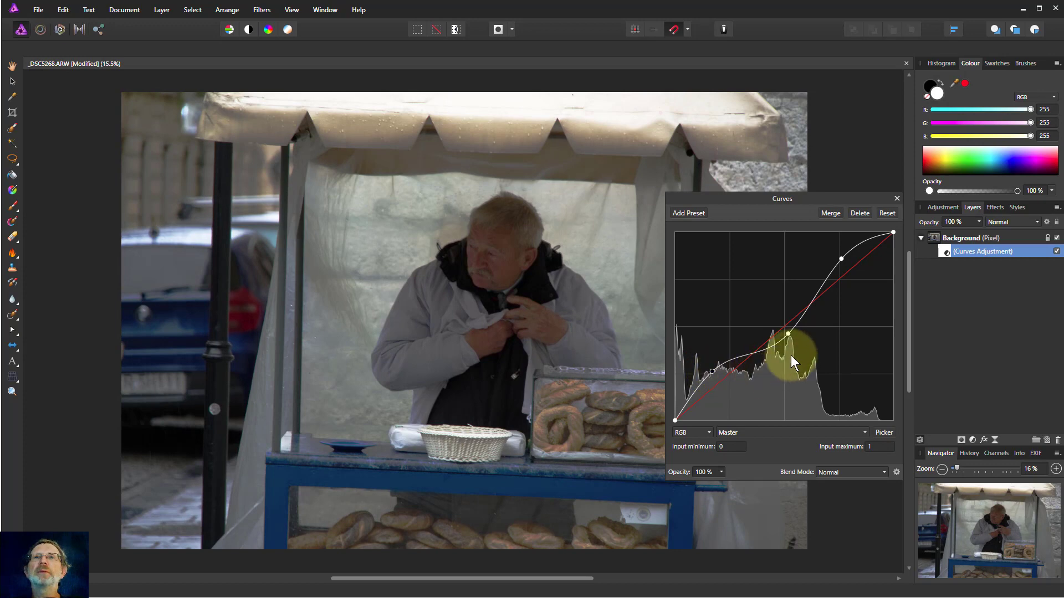
{"action": "left_click_drag", "start_coordinate": [788, 334], "coordinate": [791, 334]}
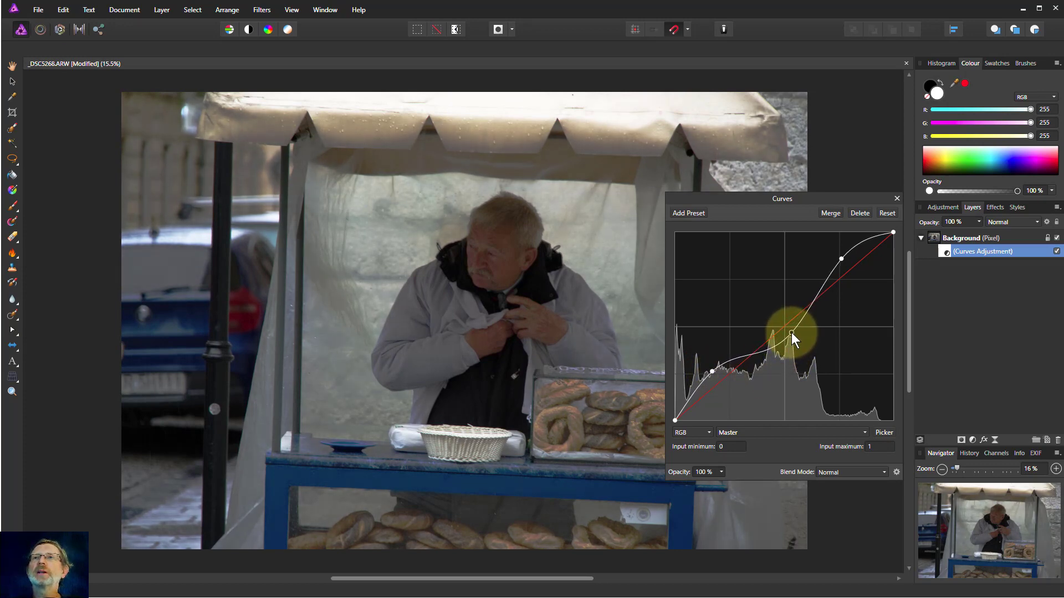
Compare the photo with the Curves adjustment off and on, and fine-tune the shadow and highlight points.
{"action": "left_click", "coordinate": [1057, 252]}
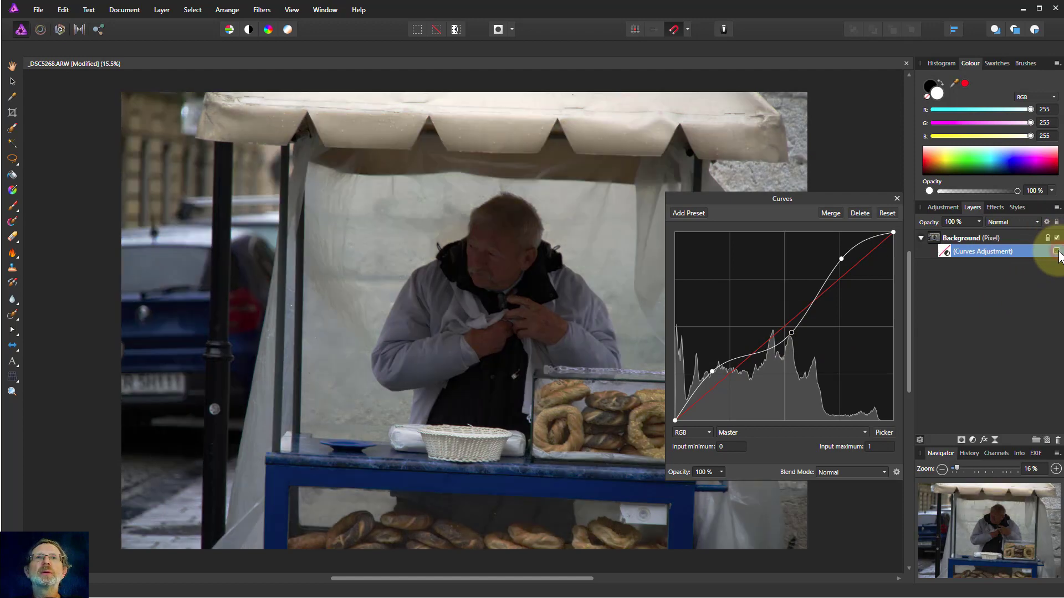
{"action": "left_click", "coordinate": [1057, 251]}
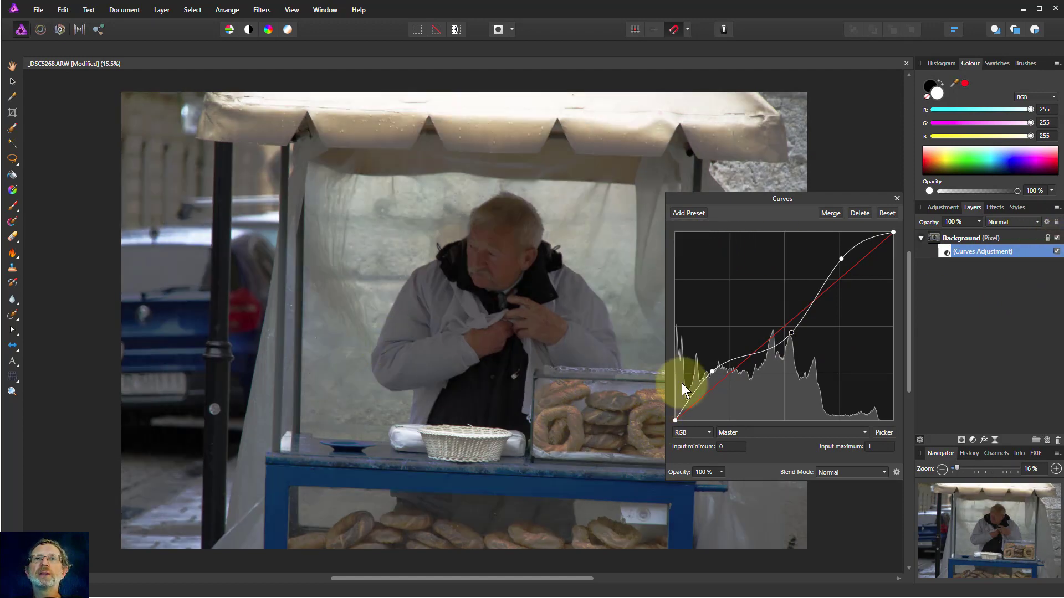
{"action": "left_click_drag", "start_coordinate": [712, 372], "coordinate": [710, 371]}
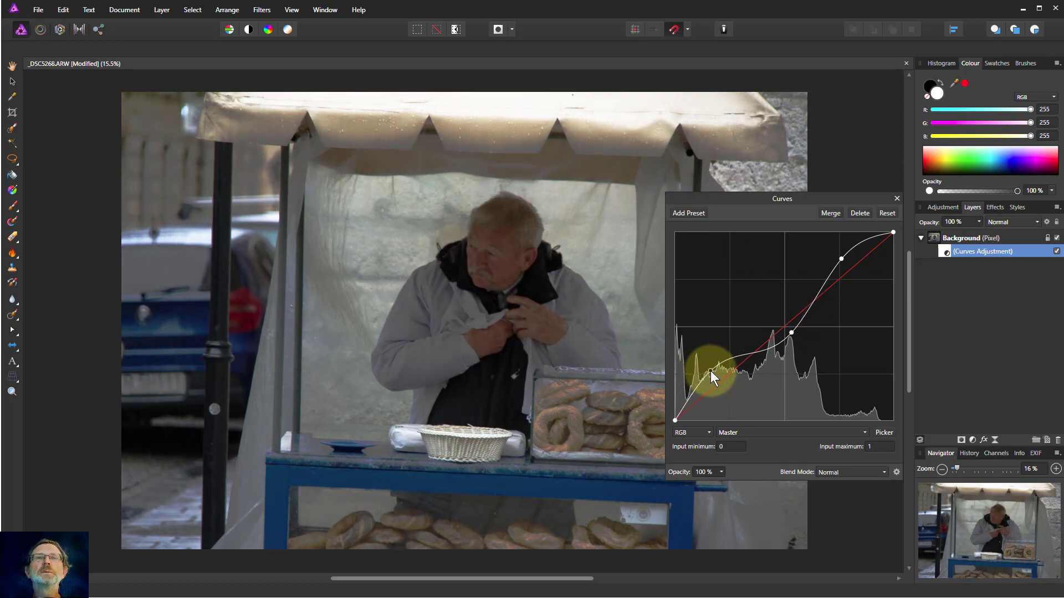
{"action": "left_click_drag", "start_coordinate": [841, 259], "coordinate": [845, 259]}
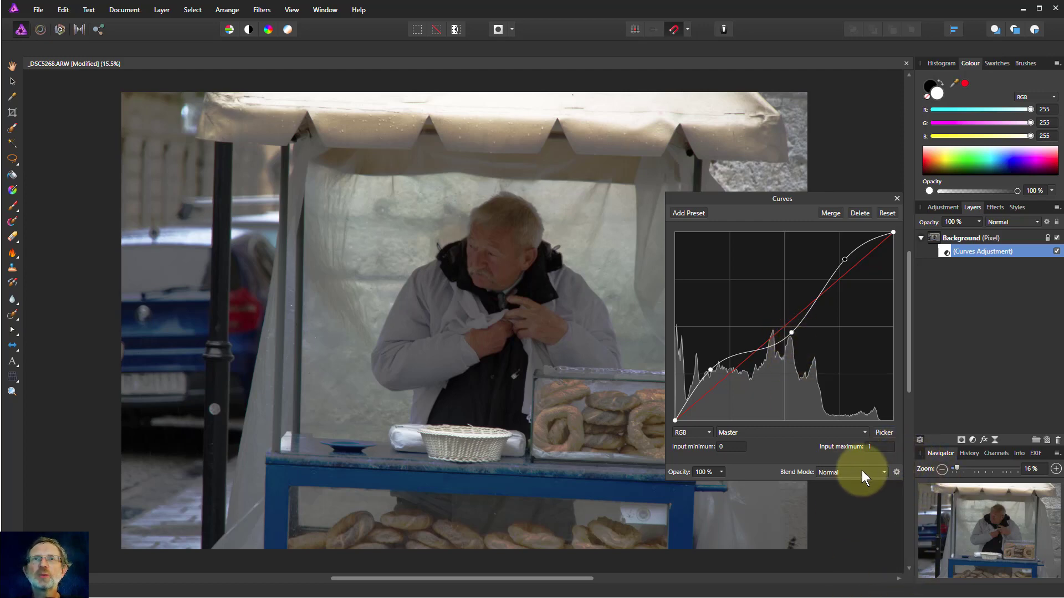
Set the Curves adjustment's blend mode to Screen and compare the photo with the adjustment off and on.
{"action": "left_click", "coordinate": [843, 473]}
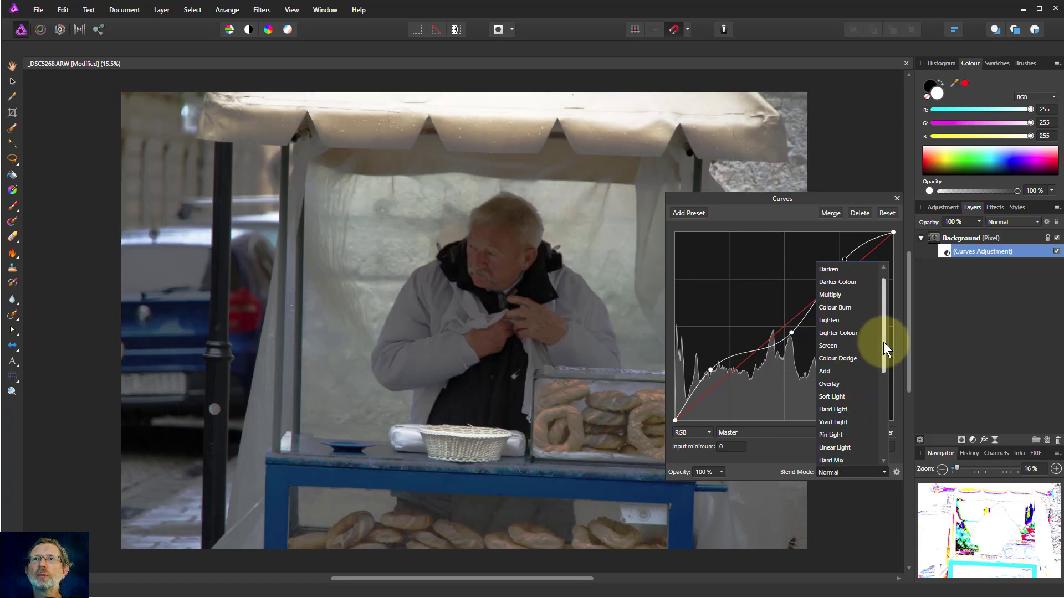
{"action": "mouse_move", "coordinate": [883, 341]}
{"action": "left_mouse_down"}
{"action": "mouse_move", "coordinate": [883, 327]}
{"action": "mouse_move", "coordinate": [883, 356]}
{"action": "left_mouse_up"}
{"action": "scroll", "coordinate": [845, 435], "scroll_direction": "down", "scroll_amount": 4}
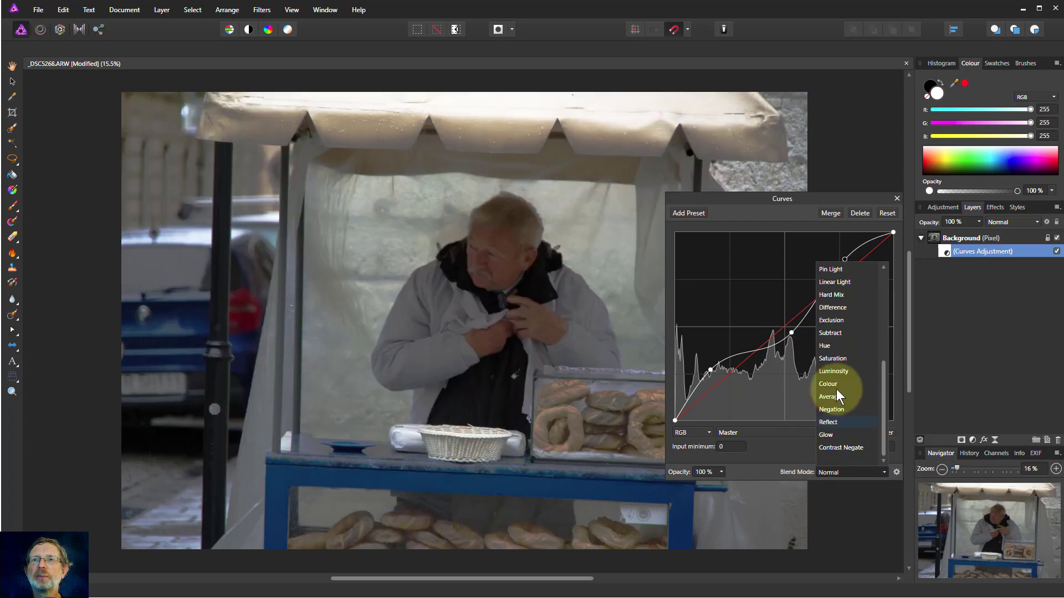
{"action": "scroll", "coordinate": [877, 314], "scroll_direction": "up", "scroll_amount": 5}
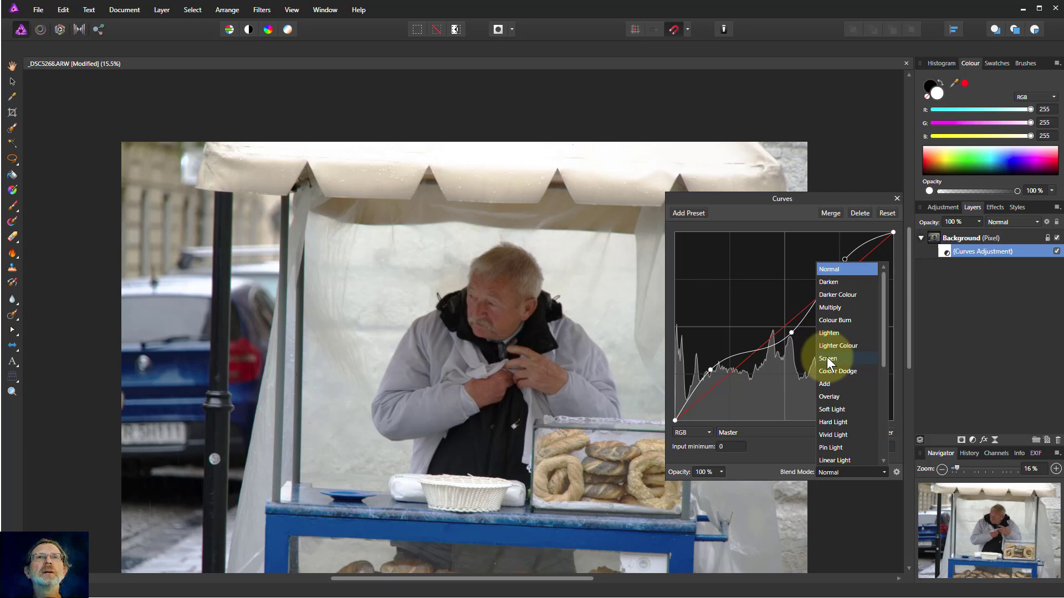
{"action": "left_click", "coordinate": [827, 359]}
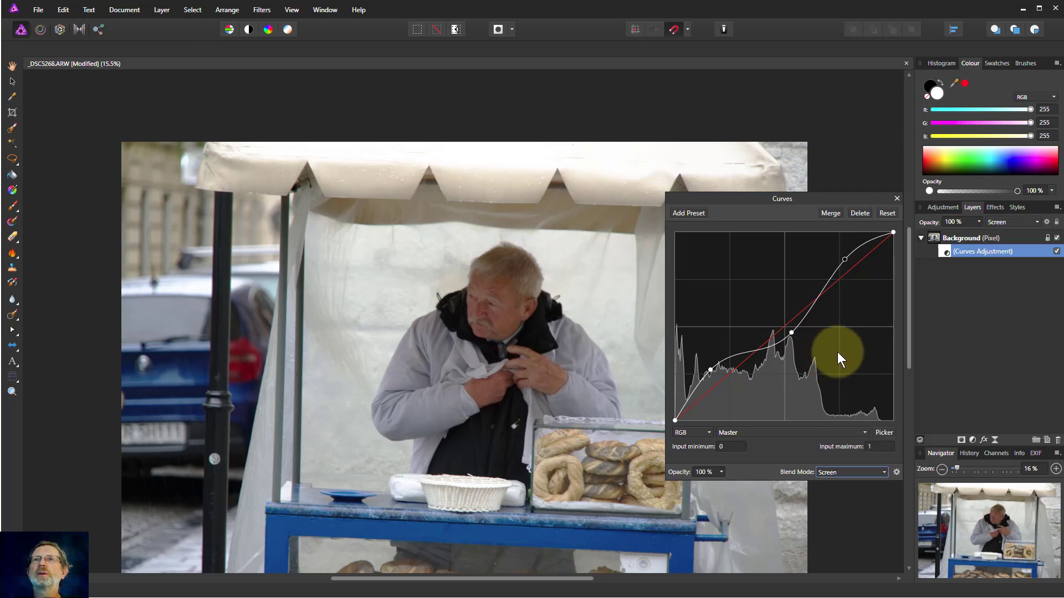
{"action": "left_click", "coordinate": [1056, 252]}
{"action": "left_click", "coordinate": [1056, 251]}
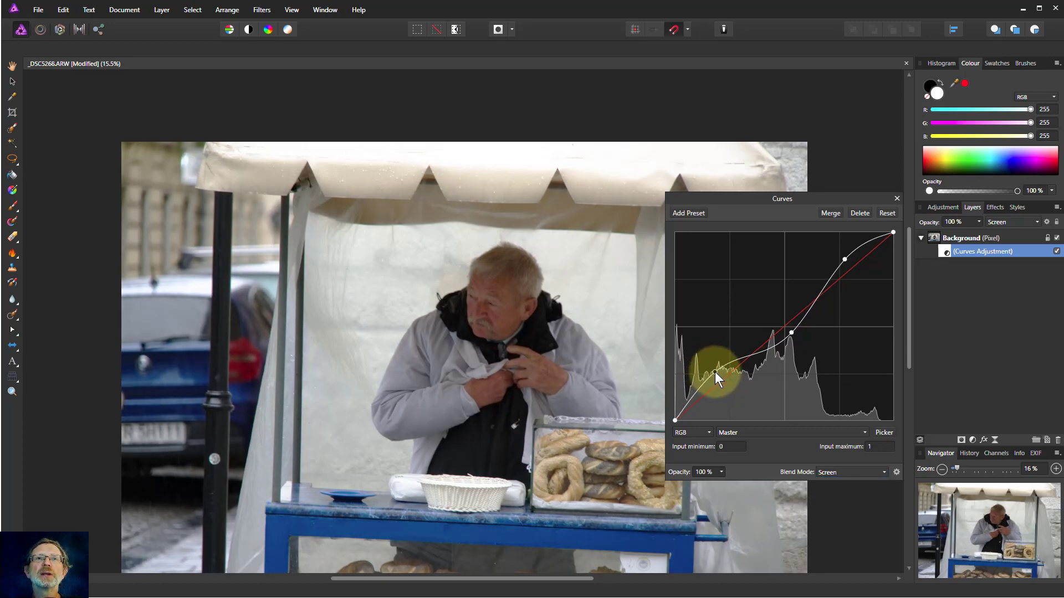
Refine the Screen-blended curve by repositioning the shadow point and slightly lowering the highlight and midtone points.
{"action": "left_click_drag", "start_coordinate": [715, 372], "coordinate": [708, 371]}
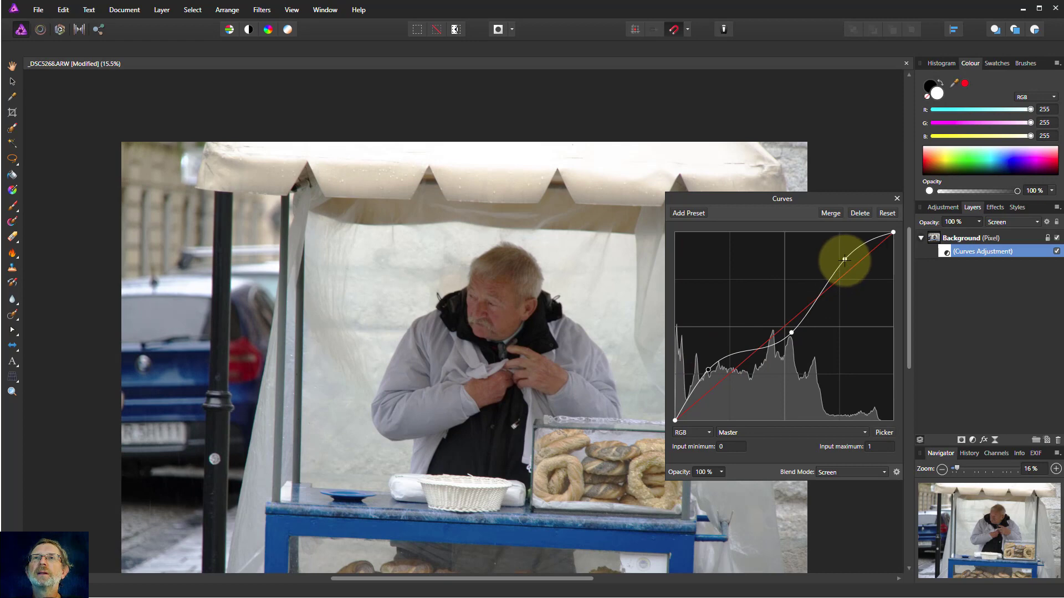
{"action": "mouse_move", "coordinate": [845, 259]}
{"action": "left_mouse_down"}
{"action": "mouse_move", "coordinate": [831, 253]}
{"action": "mouse_move", "coordinate": [841, 265]}
{"action": "left_mouse_up"}
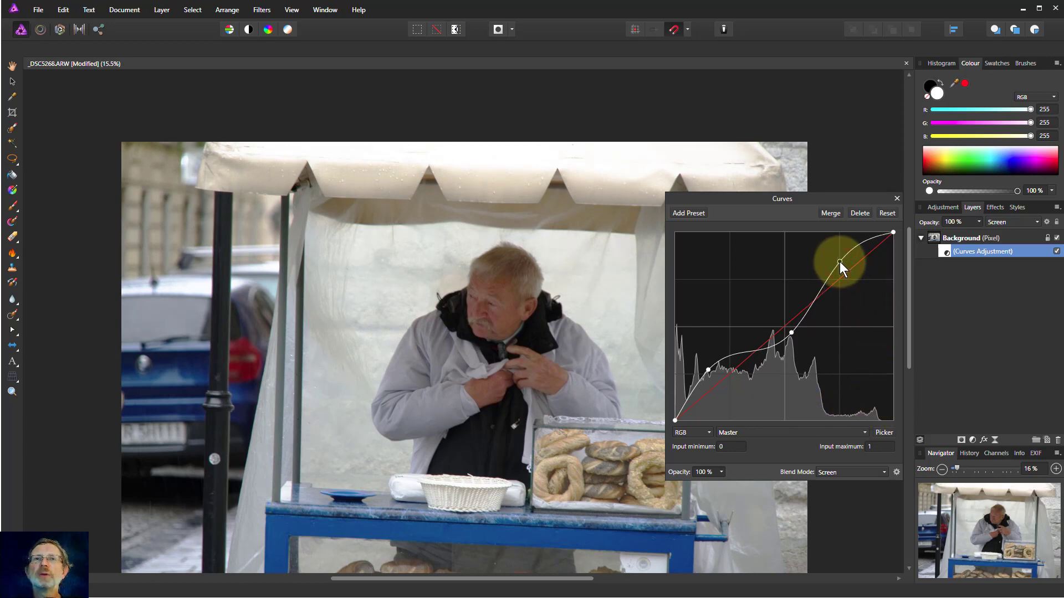
{"action": "left_click_drag", "start_coordinate": [840, 263], "coordinate": [842, 265]}
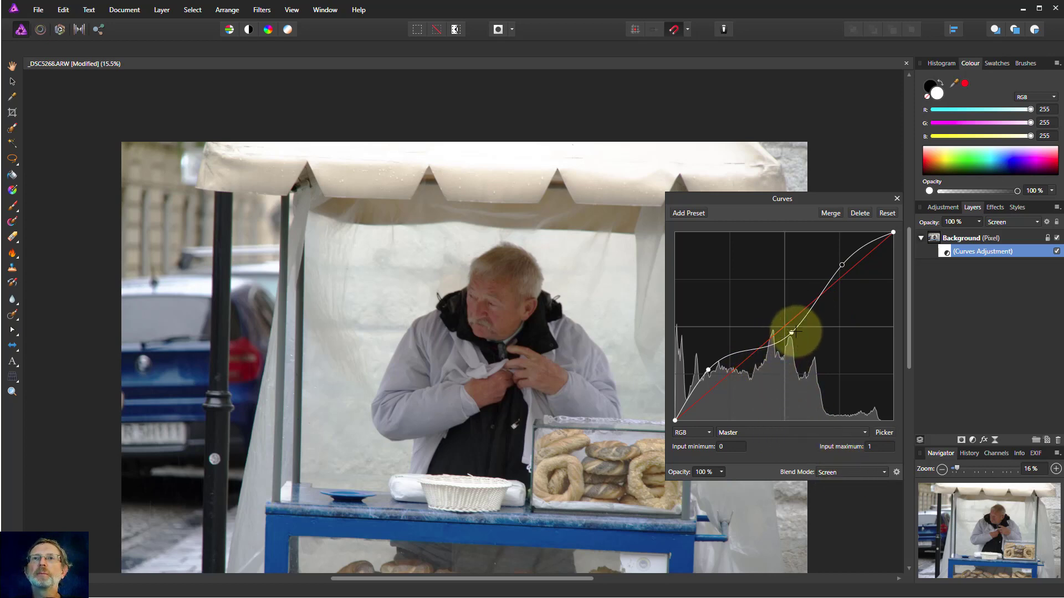
{"action": "mouse_move", "coordinate": [792, 333]}
{"action": "left_mouse_down"}
{"action": "mouse_move", "coordinate": [778, 302]}
{"action": "mouse_move", "coordinate": [796, 325]}
{"action": "mouse_move", "coordinate": [789, 339]}
{"action": "left_mouse_up"}
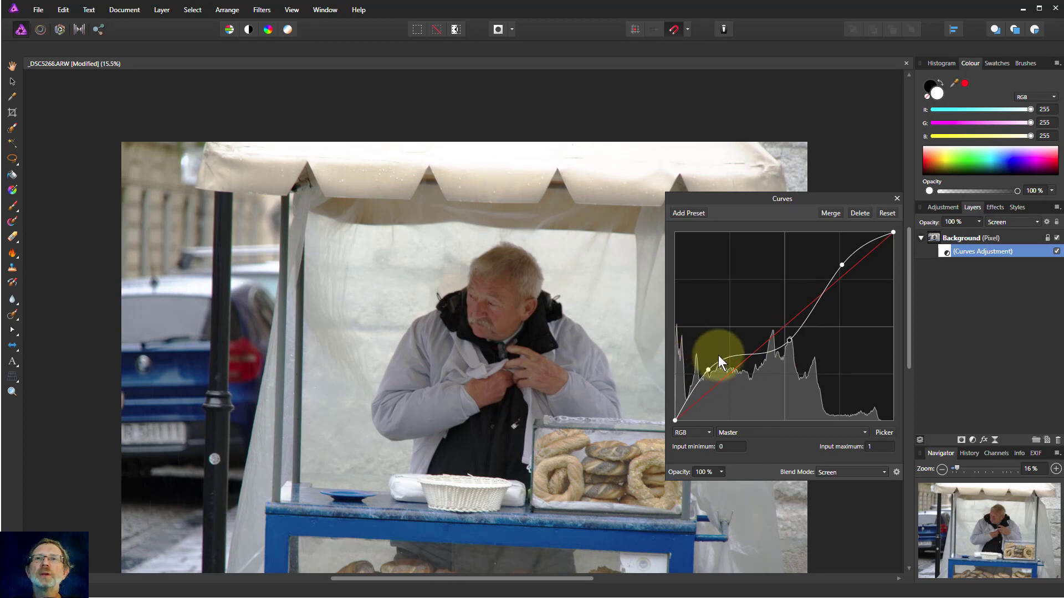
{"action": "left_click", "coordinate": [708, 369]}
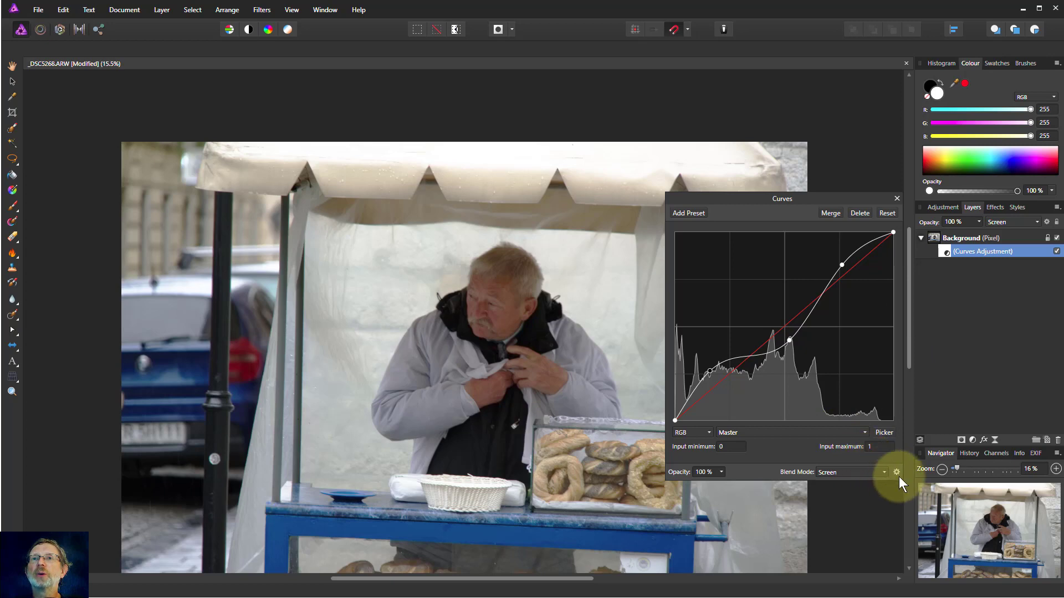
Review the available blend modes, keep Screen for the adjustment, and close the Curves dialog.
{"action": "left_click", "coordinate": [883, 473]}
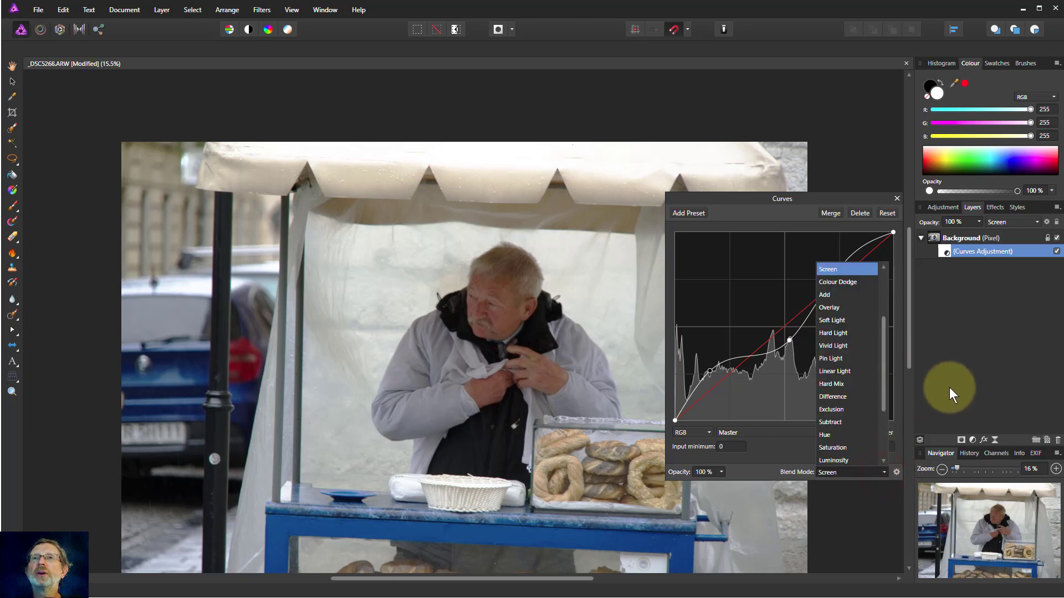
{"action": "left_click_drag", "start_coordinate": [882, 324], "coordinate": [883, 269]}
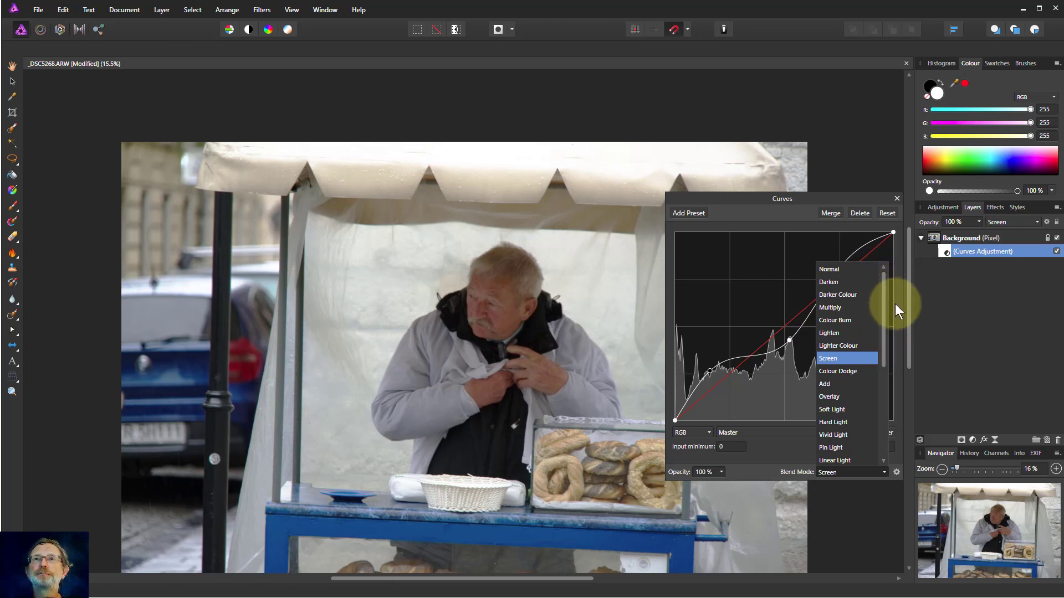
{"action": "left_click", "coordinate": [767, 438]}
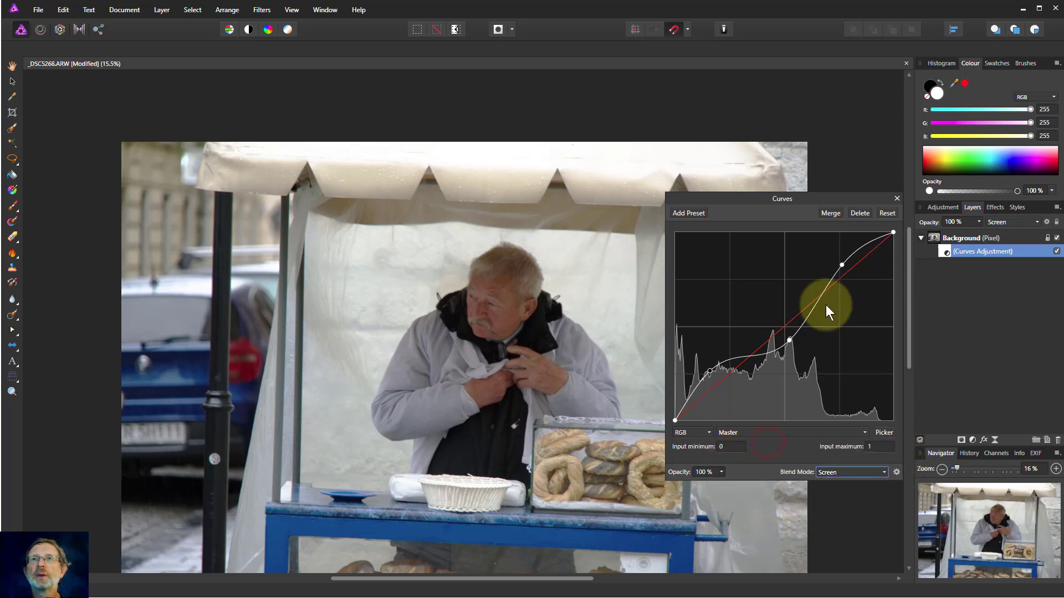
{"action": "left_click", "coordinate": [897, 198]}
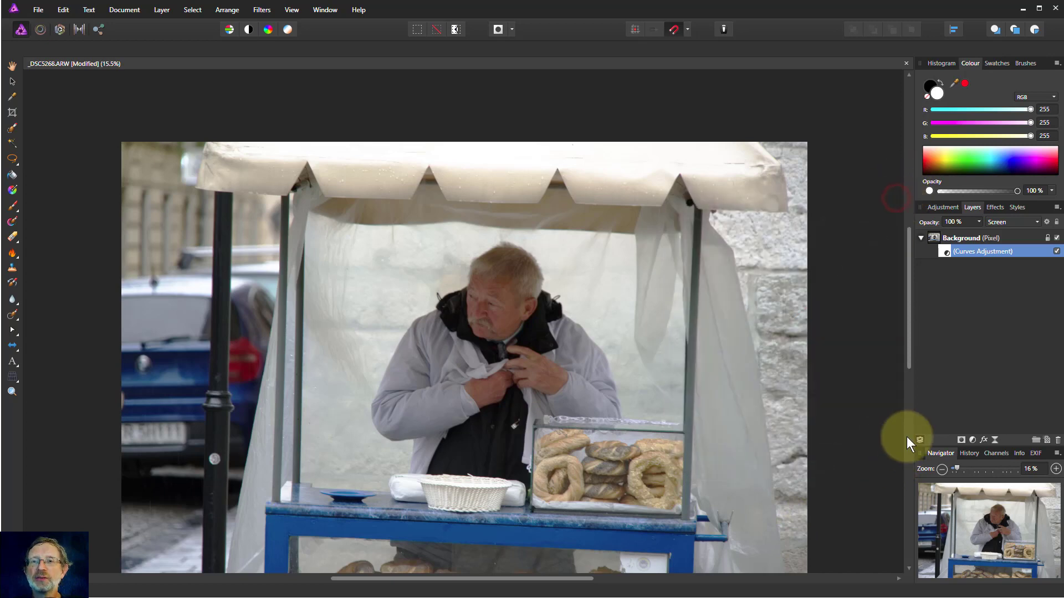